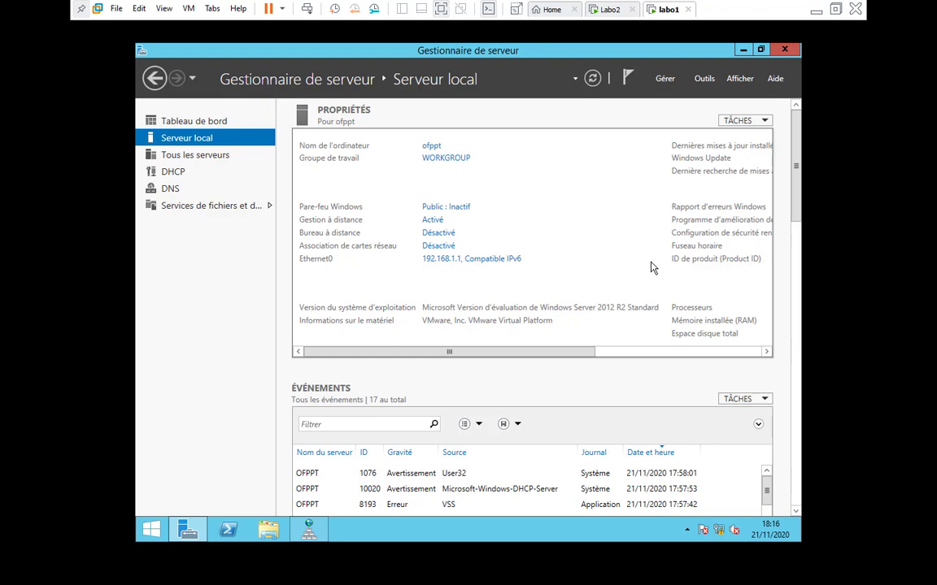
# Step: Open the DNS manager on labo1 and expand its forward and reverse lookup zones
pyautogui.click(700, 82)
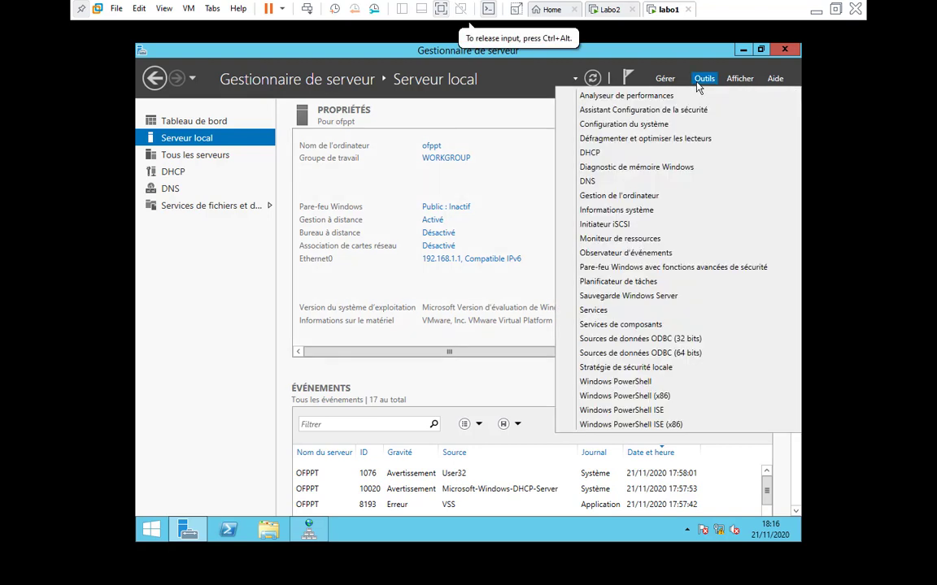
pyautogui.click(587, 182)
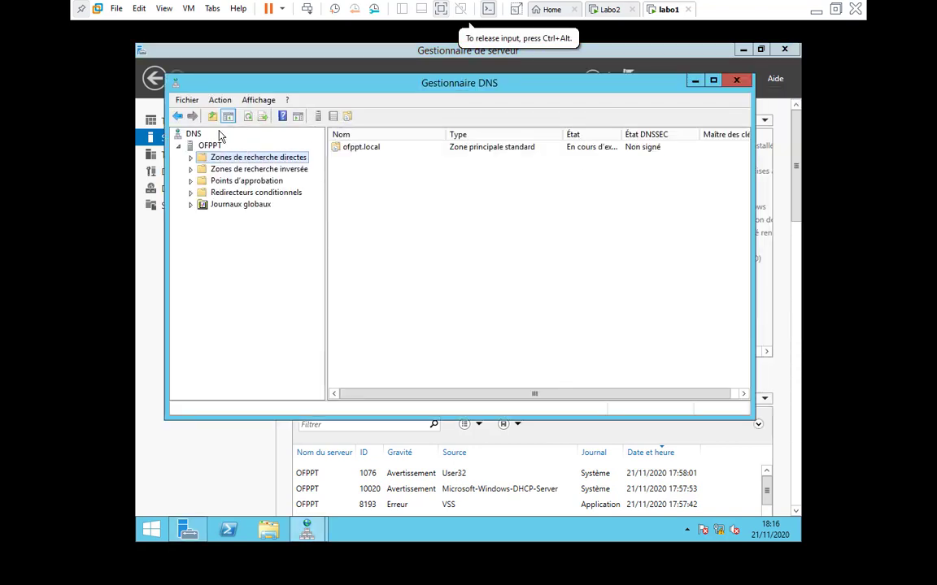
pyautogui.click(189, 158)
pyautogui.click(192, 181)
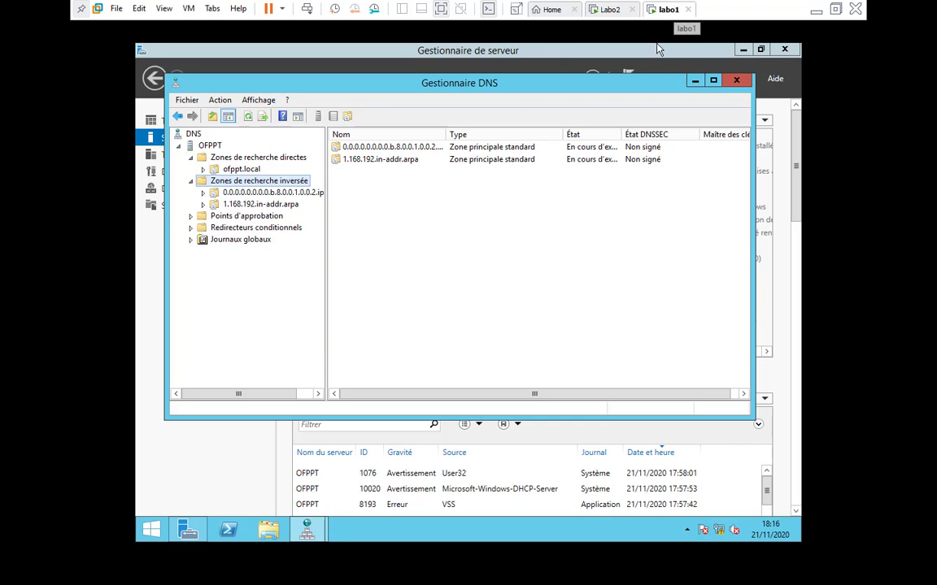
# Step: Close the network connections window on the Labo2 virtual machine and return to labo1
pyautogui.click(610, 9)
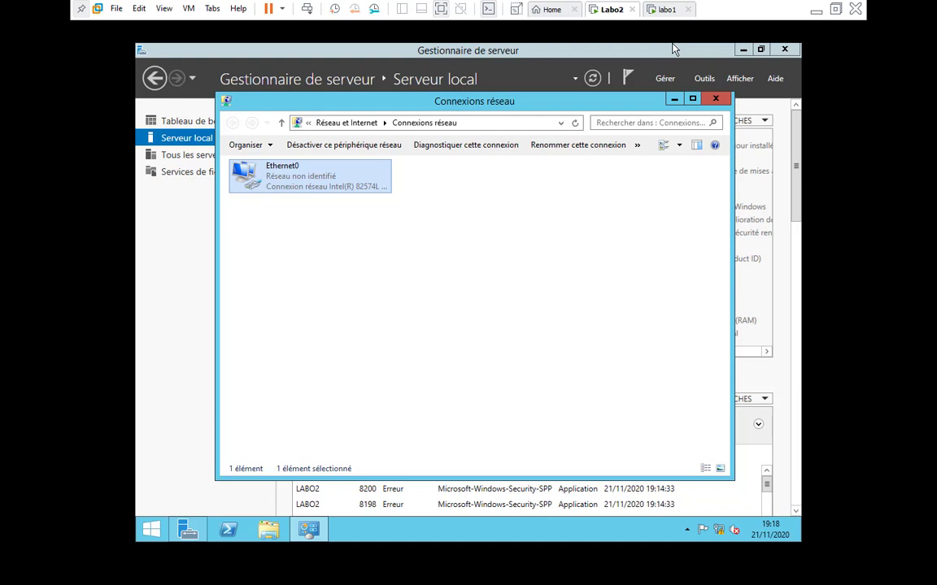
pyautogui.click(716, 98)
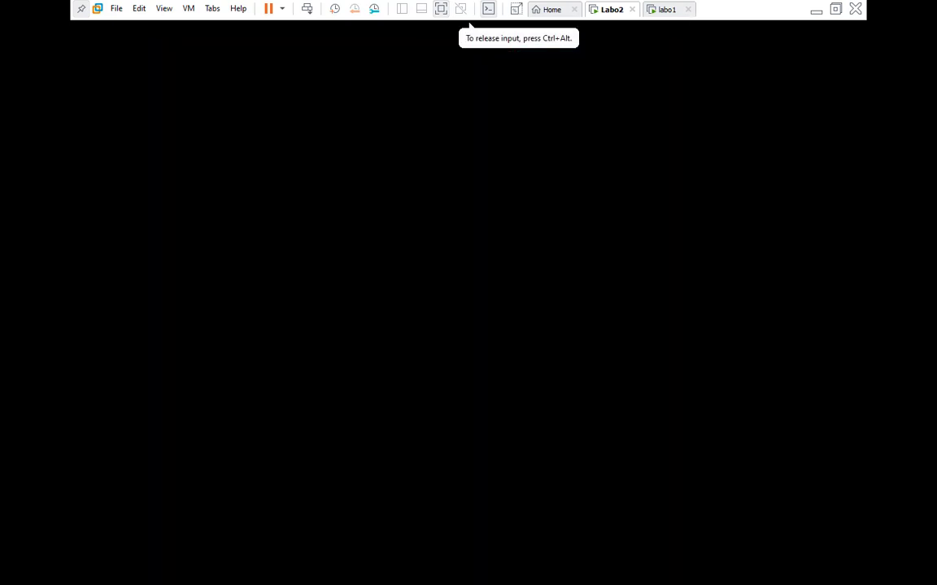
pyautogui.click(665, 9)
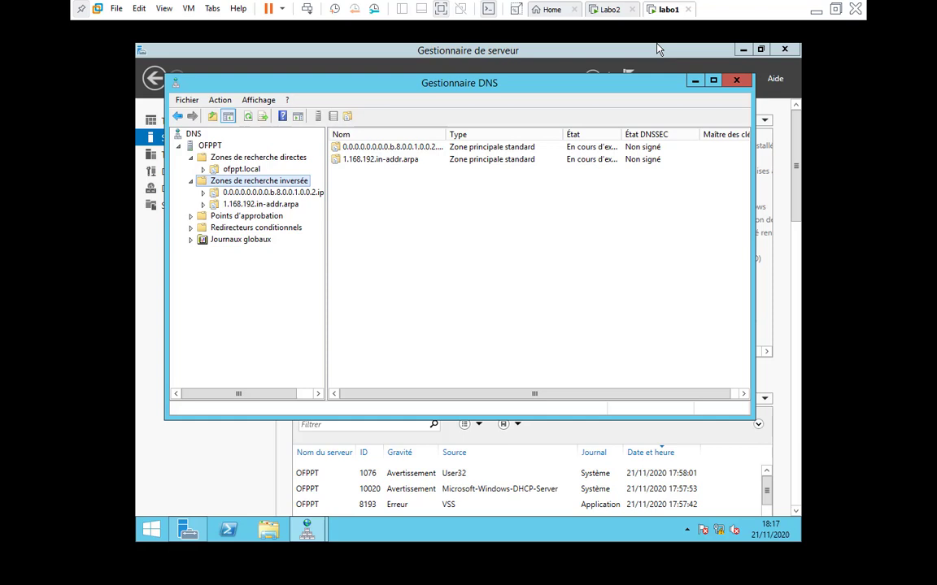
# Step: Allow zone transfers of the ofppt.local forward zone to any server (Vers n'importe quel serveur) and apply the change
pyautogui.click(241, 170)
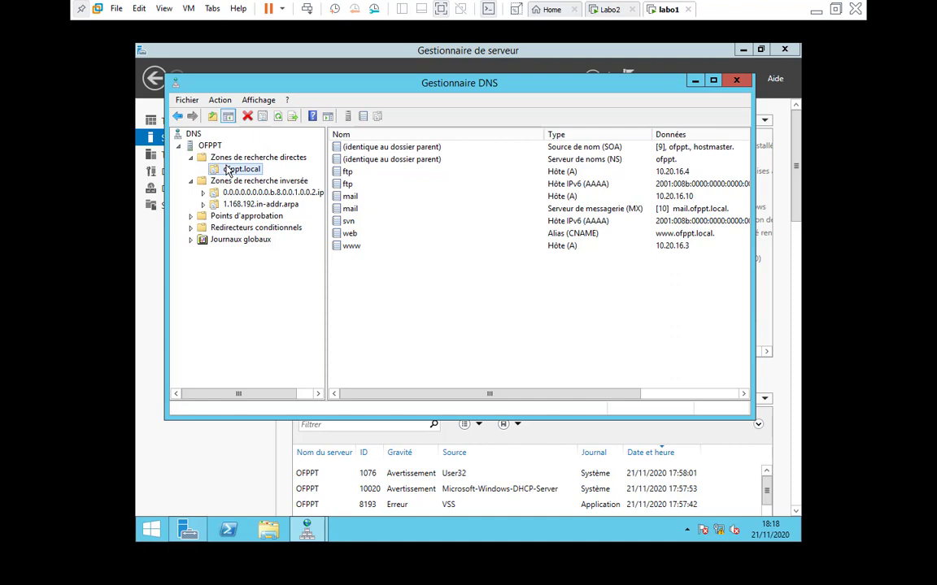
pyautogui.rightClick(227, 171)
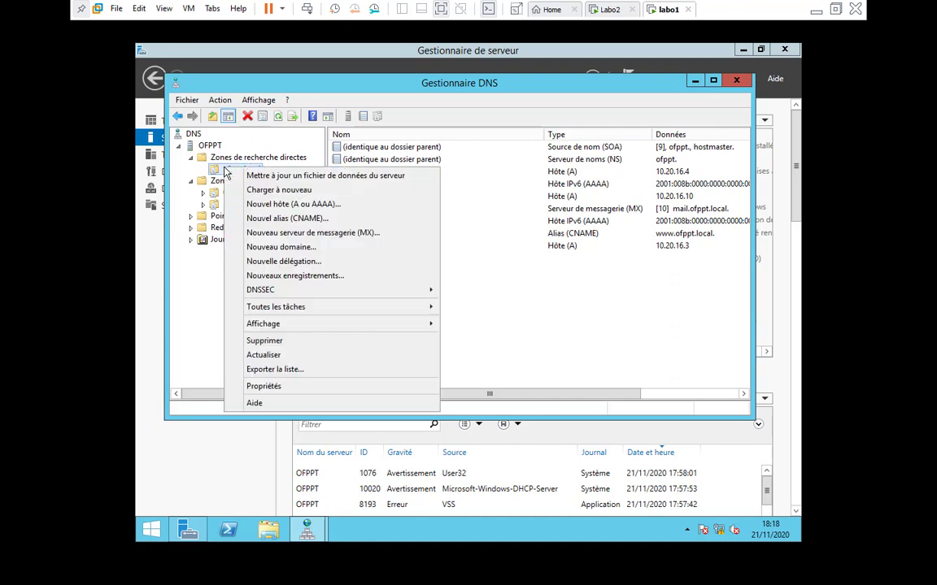
pyautogui.click(240, 386)
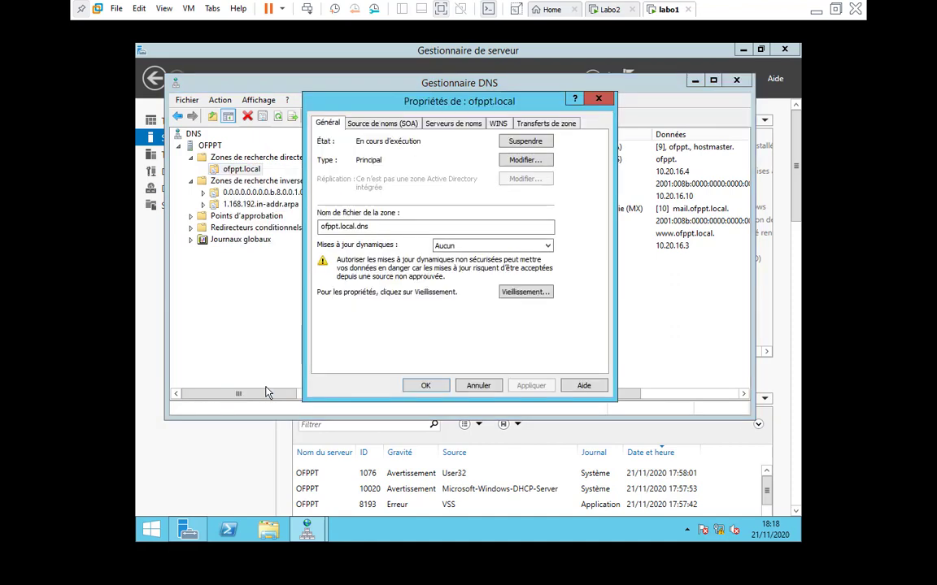
pyautogui.click(540, 123)
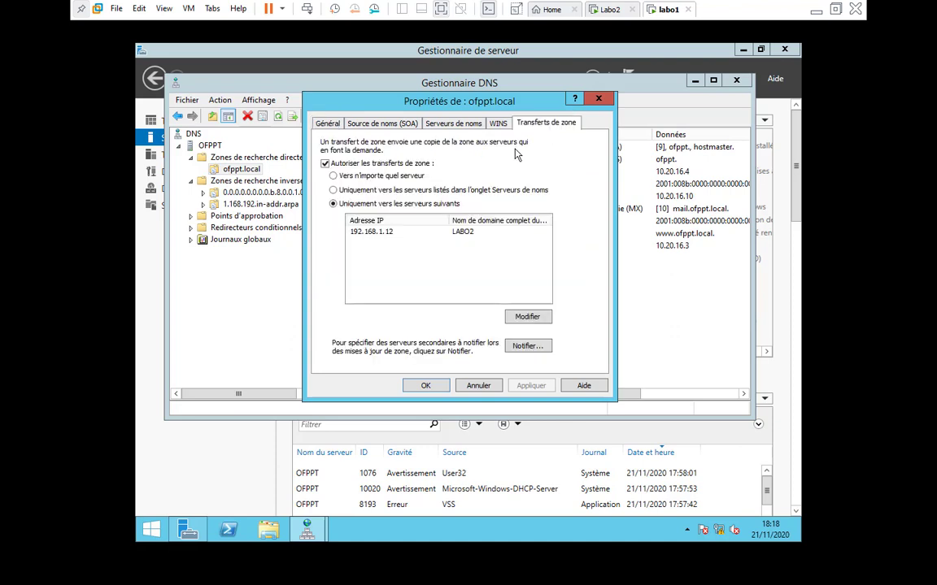
pyautogui.click(376, 177)
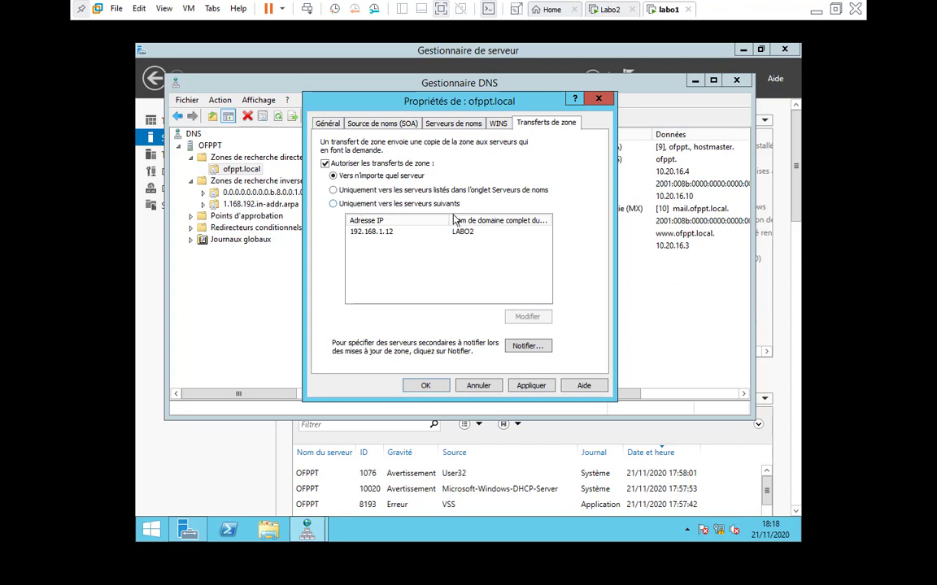
pyautogui.click(535, 387)
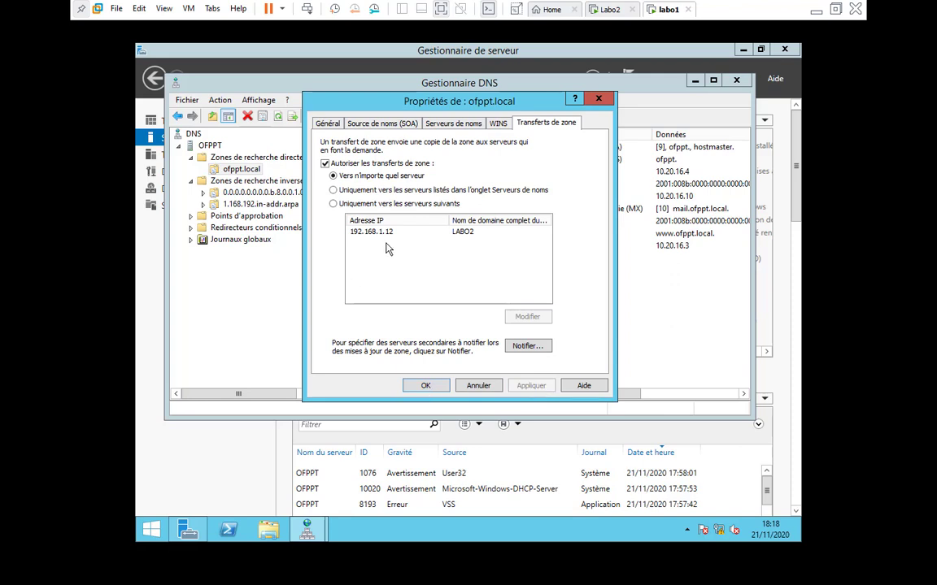
pyautogui.click(431, 387)
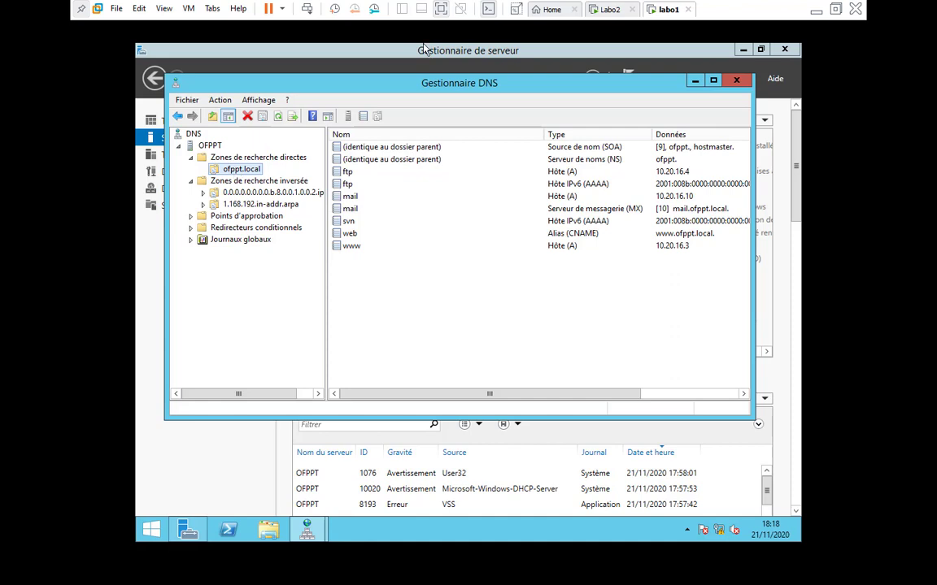
# Step: Switch to Labo2 and begin adding roles and features, using a role-based installation on the local server
pyautogui.click(610, 10)
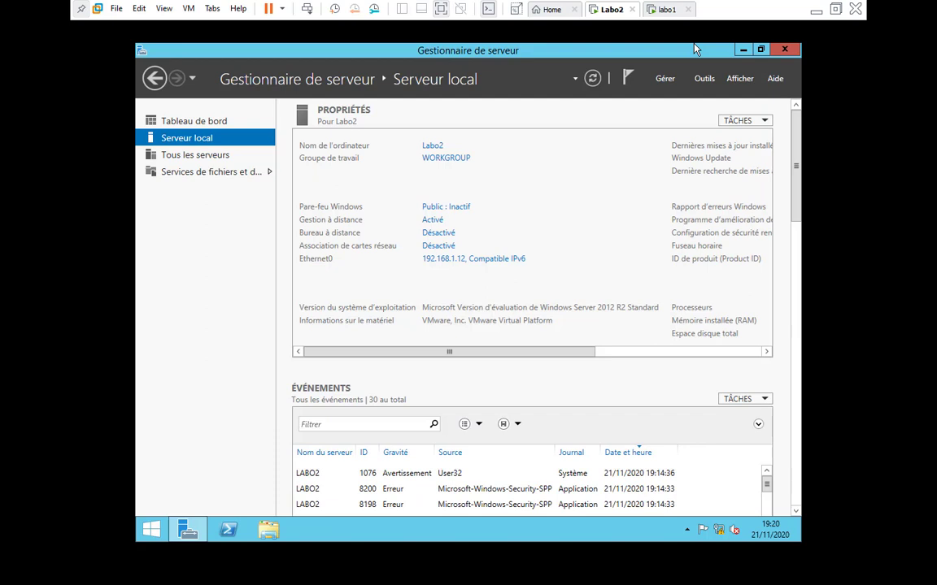
pyautogui.click(199, 120)
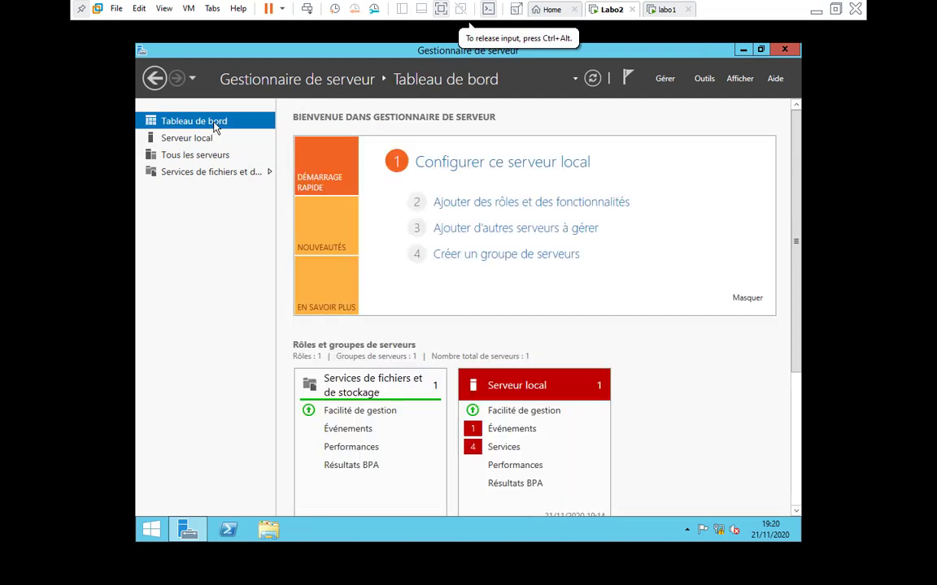
pyautogui.click(513, 205)
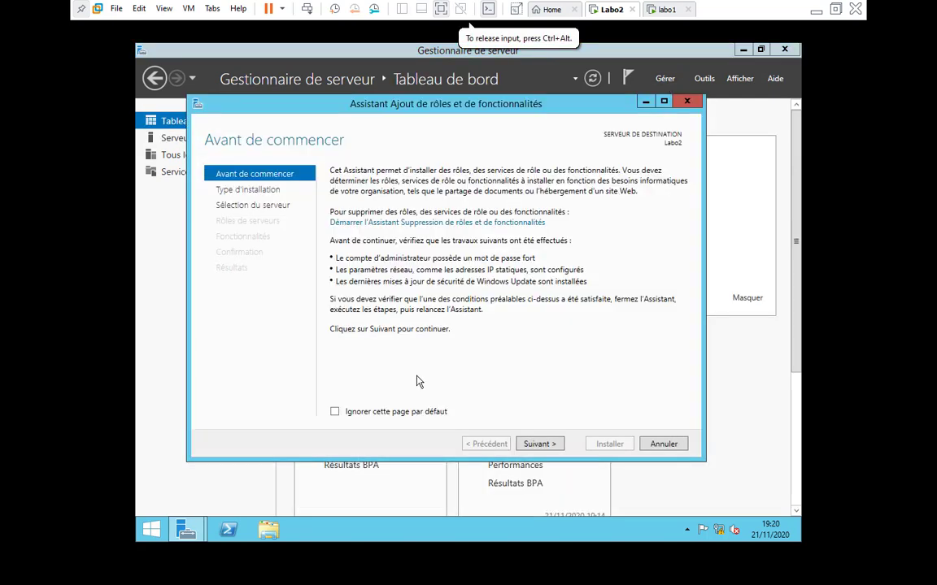
pyautogui.click(545, 446)
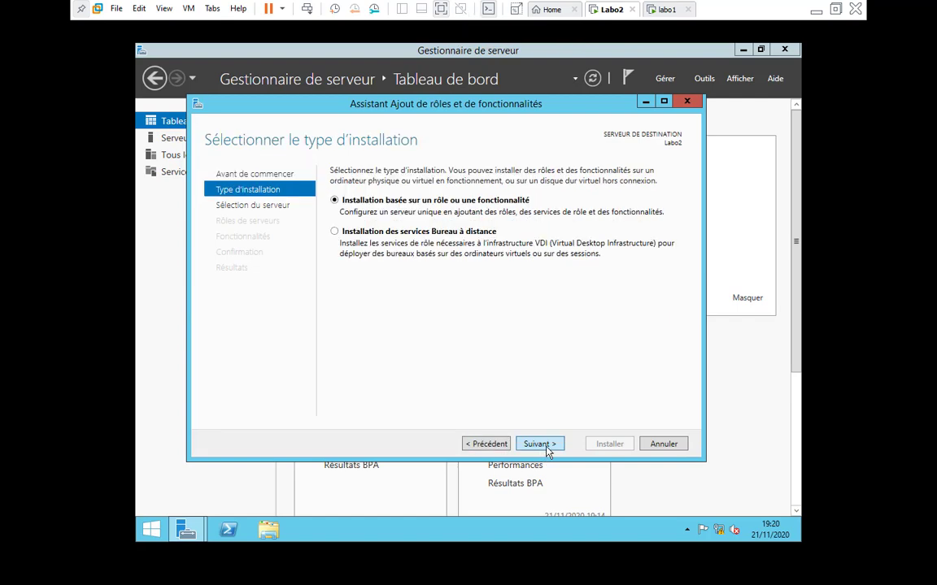
pyautogui.click(545, 447)
pyautogui.click(547, 447)
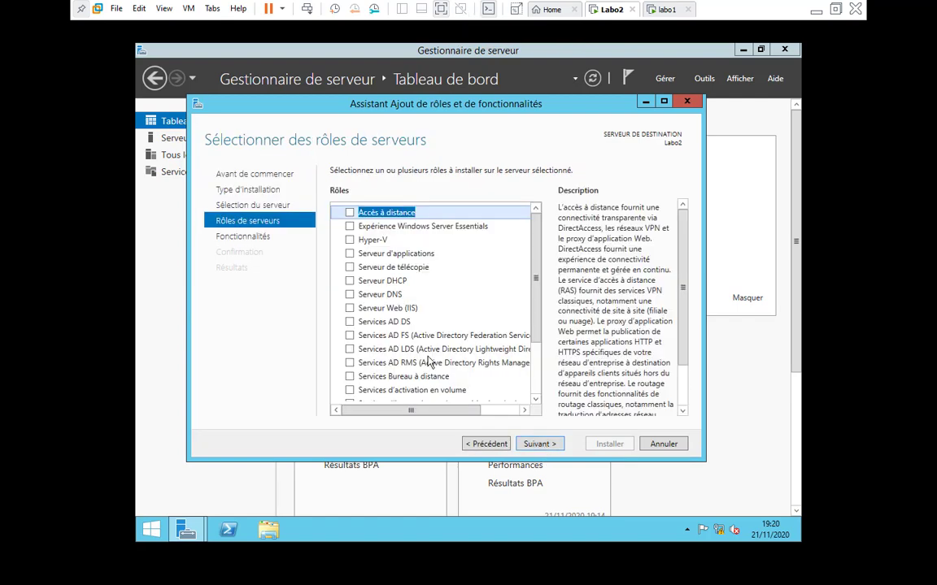
# Step: Select the Serveur DNS role with its management tools, keep the default features and install it on Labo2
pyautogui.click(351, 296)
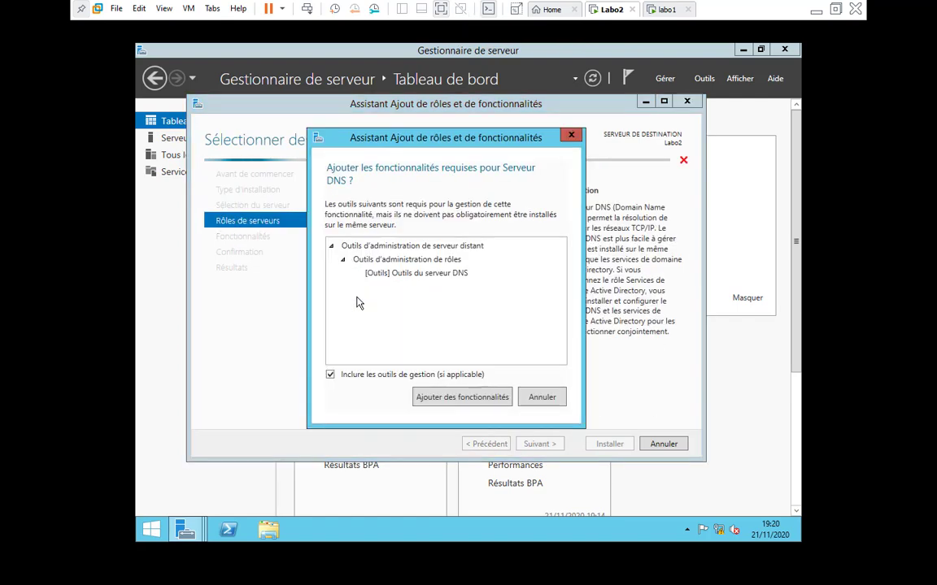
pyautogui.click(447, 398)
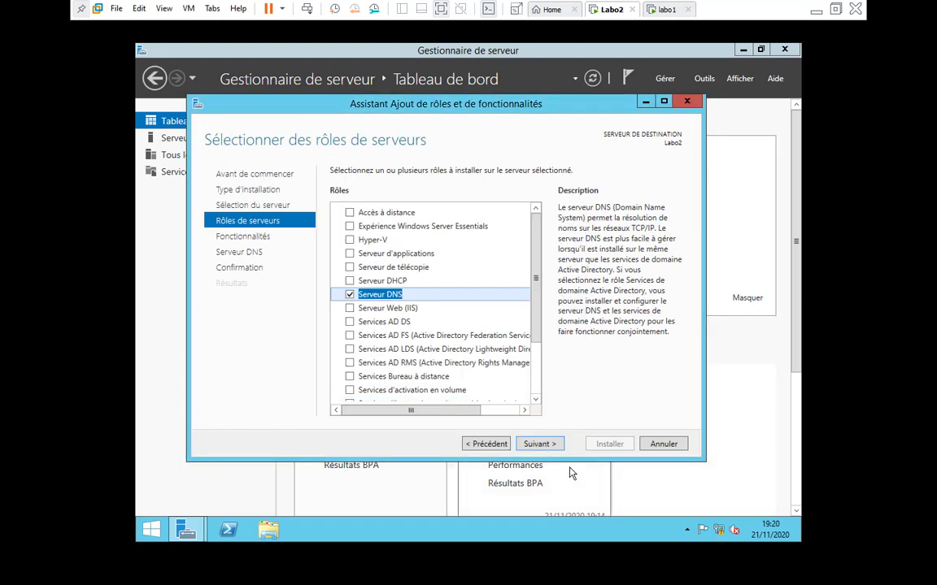
pyautogui.click(543, 444)
pyautogui.click(542, 445)
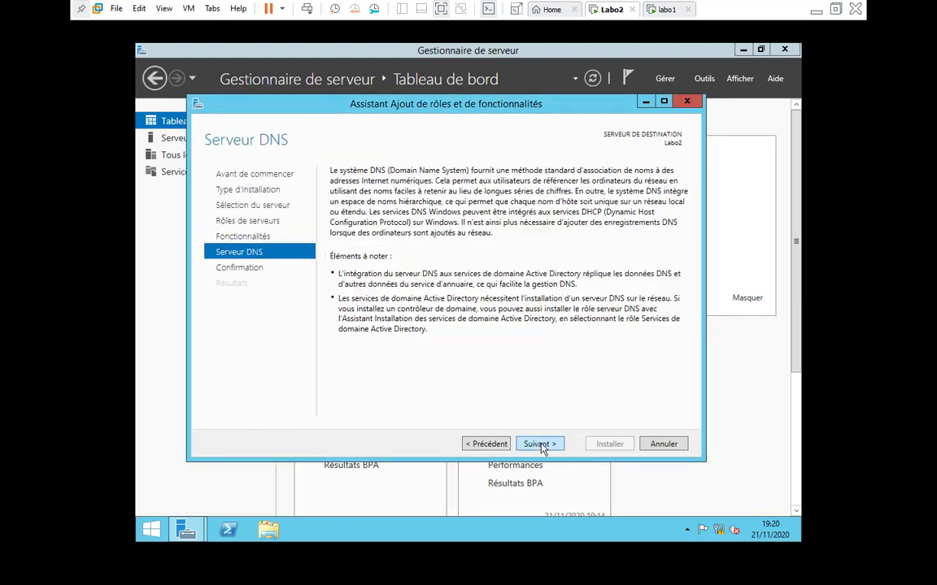
pyautogui.click(540, 445)
pyautogui.click(608, 444)
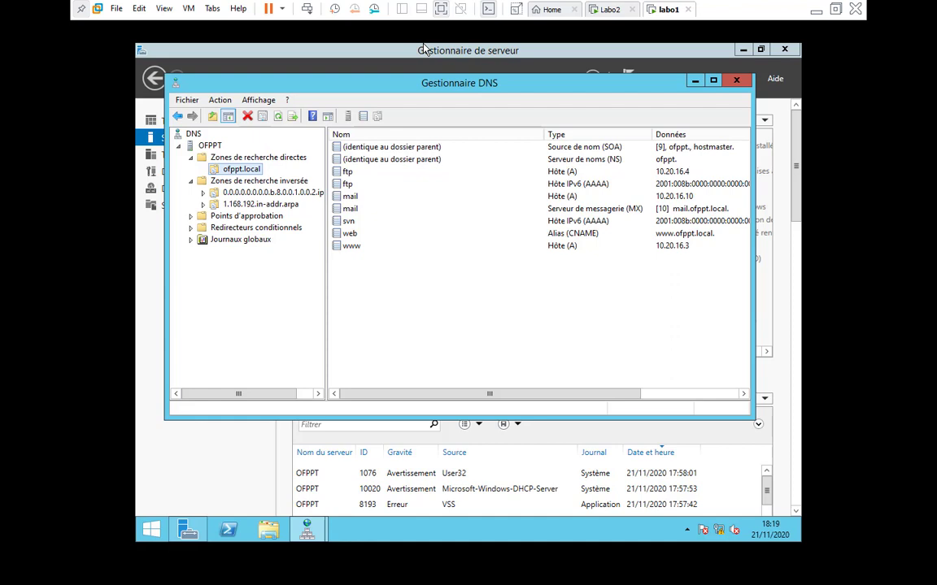
# Step: On labo1, view the general properties of the ofppt.local zone and close them without changes
pyautogui.rightClick(236, 177)
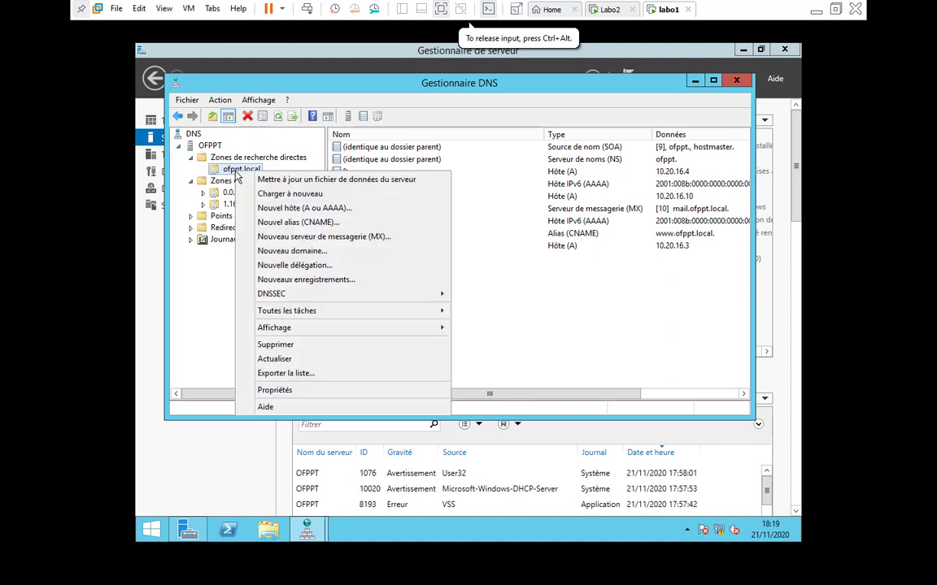
pyautogui.click(299, 392)
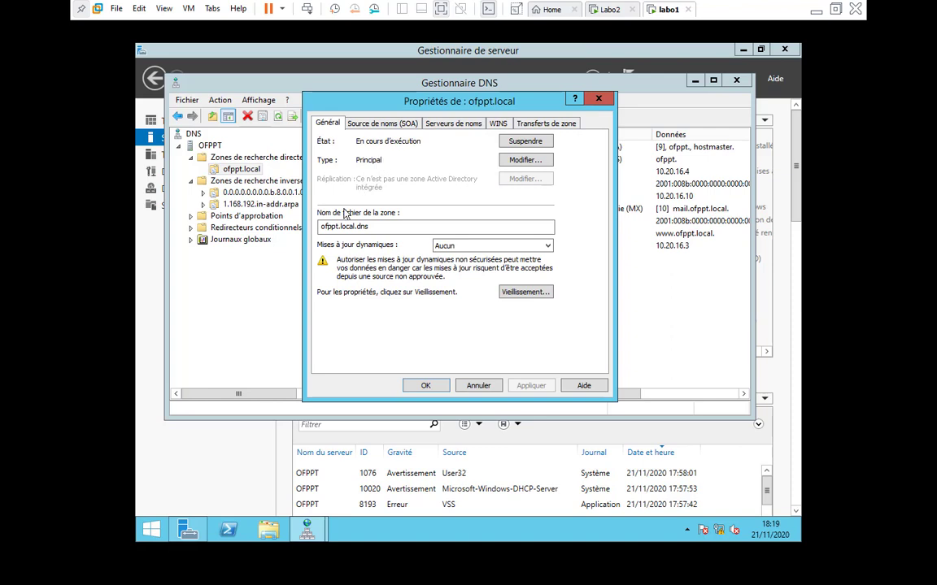
pyautogui.click(598, 98)
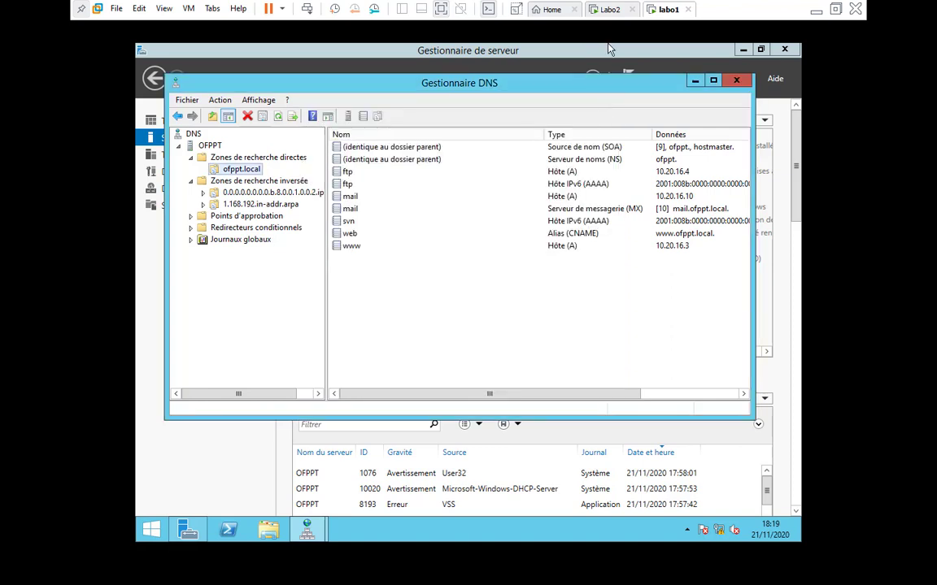
# Step: Close the role installation wizard on Labo2 and open the DNS manager at LABO2's forward lookup zones
pyautogui.click(610, 9)
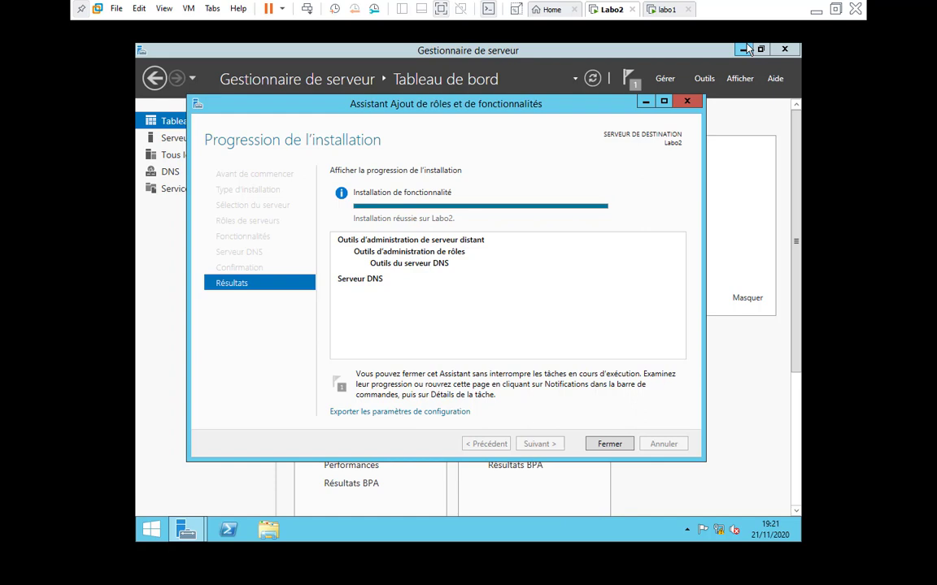
pyautogui.click(610, 446)
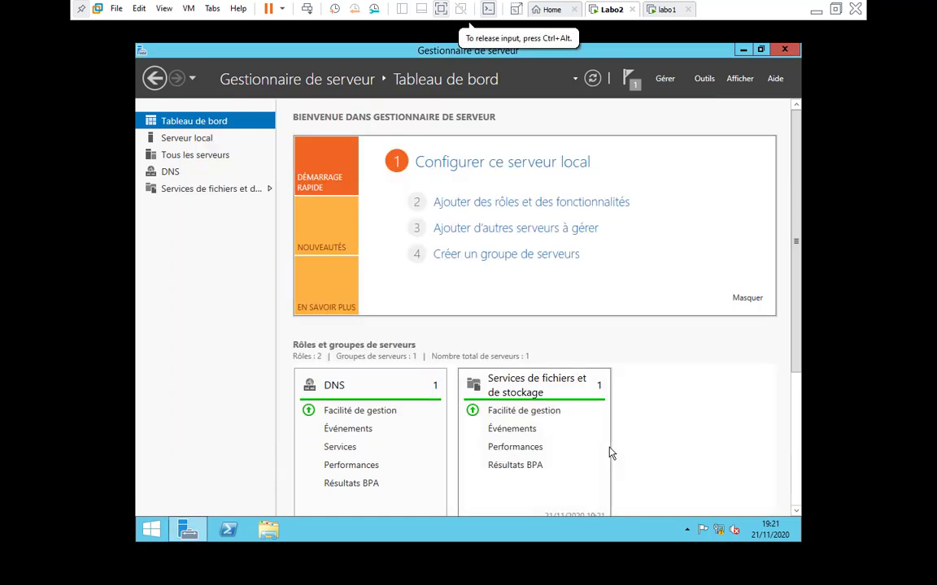
pyautogui.click(704, 79)
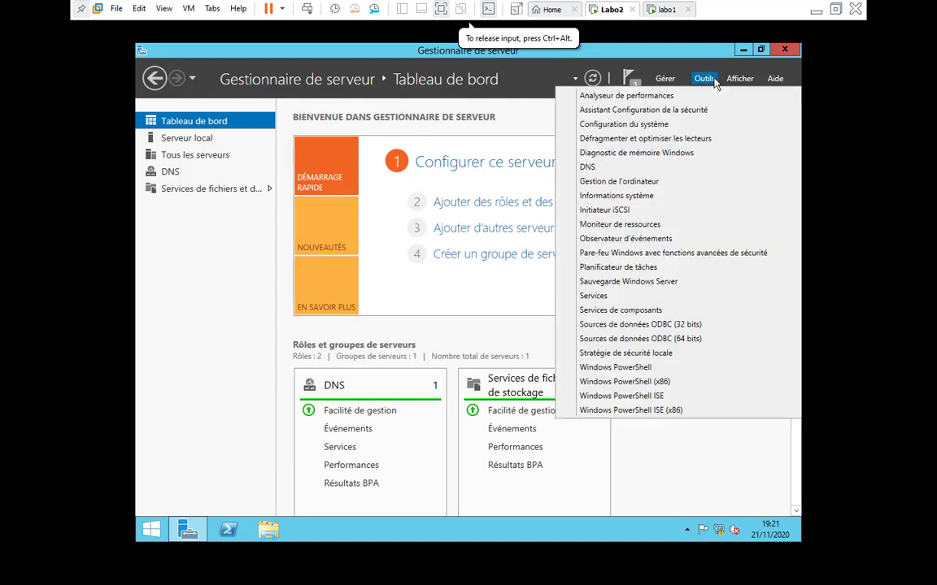
pyautogui.click(609, 167)
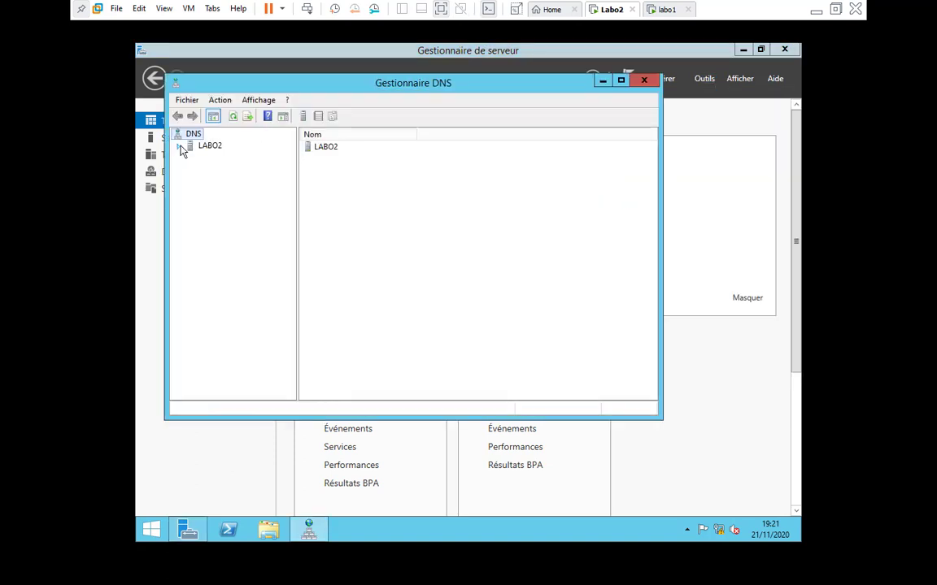
pyautogui.doubleClick(189, 146)
pyautogui.click(207, 169)
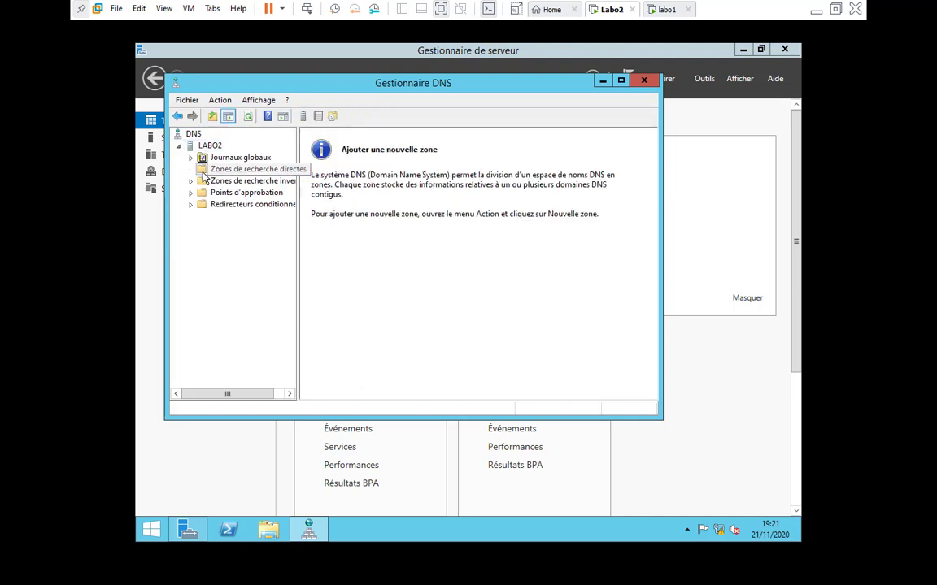
# Step: Start a new forward lookup zone on LABO2 as a secondary zone (Zone secondaire) named ofppt.local, continuing to the master servers page
pyautogui.rightClick(203, 166)
pyautogui.click(225, 180)
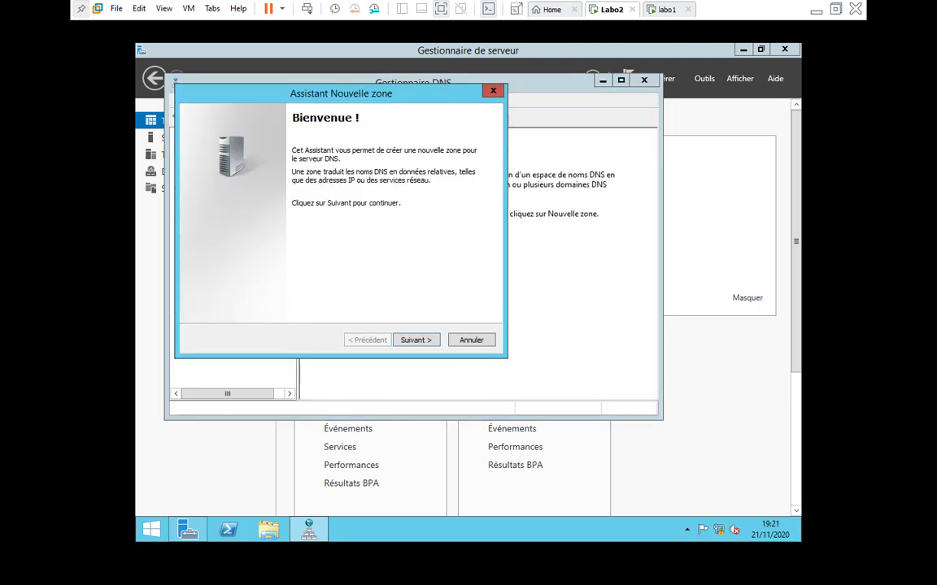
pyautogui.click(421, 342)
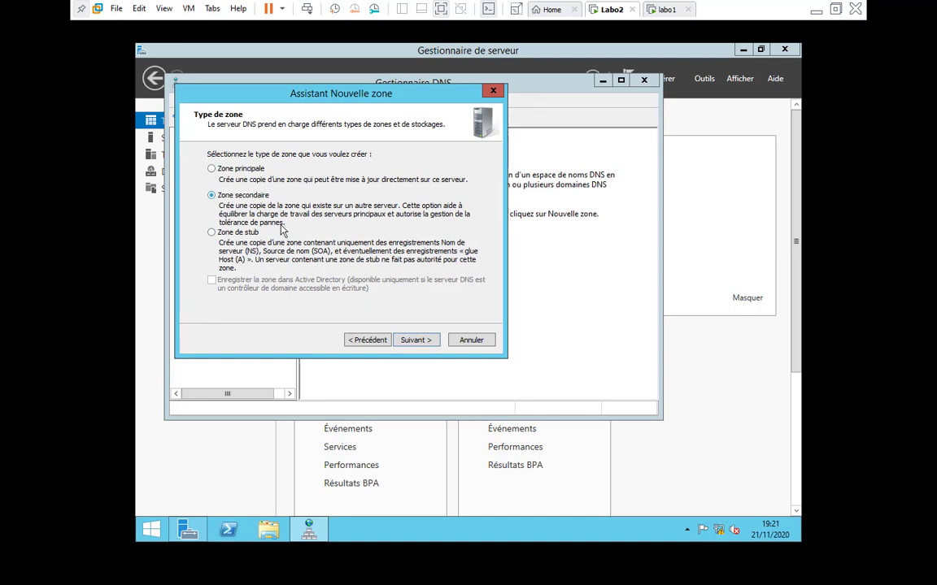
pyautogui.click(406, 342)
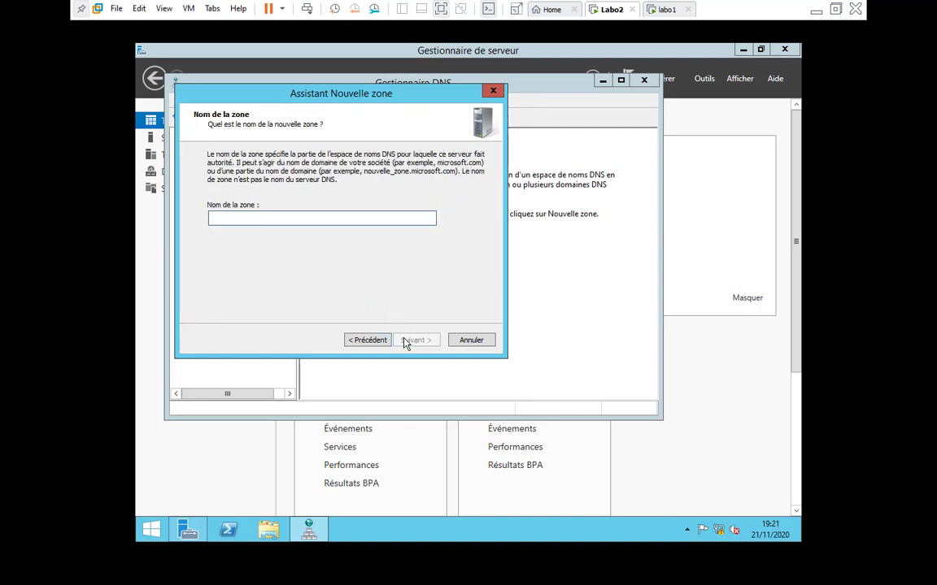
pyautogui.write('ofppt.l')
pyautogui.write('al')
pyautogui.click(422, 340)
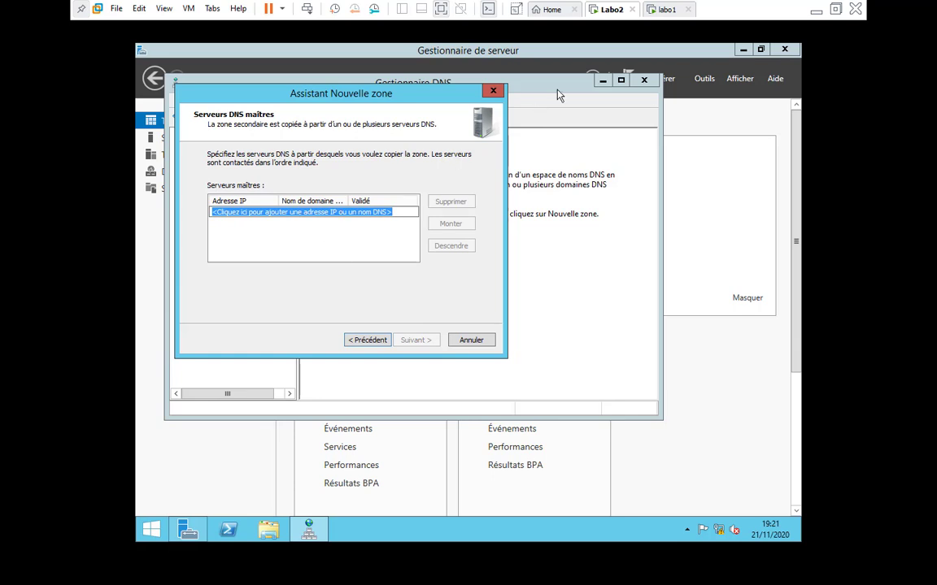
# Step: Check labo1's Ethernet0 IP address in its local server properties and return to the zone wizard on Labo2
pyautogui.click(667, 10)
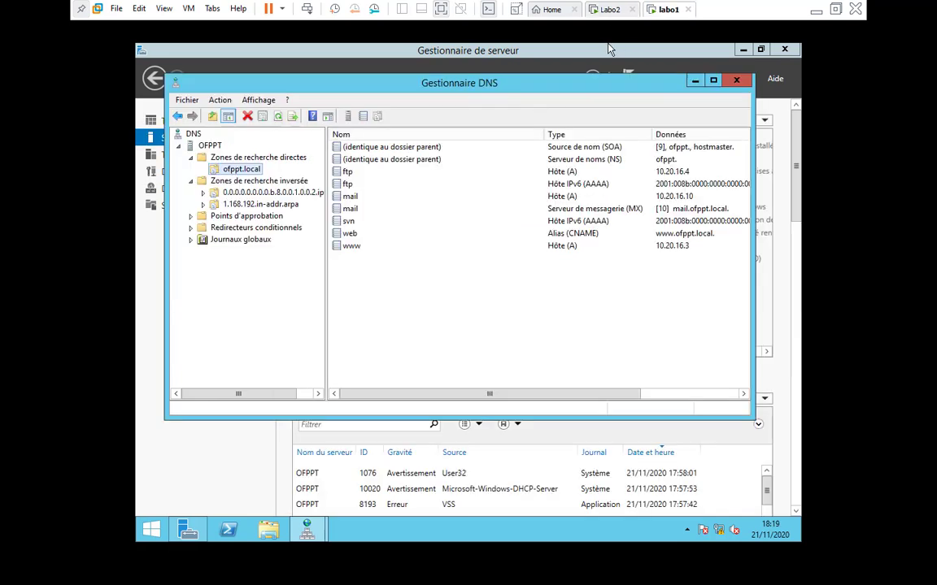
pyautogui.click(610, 49)
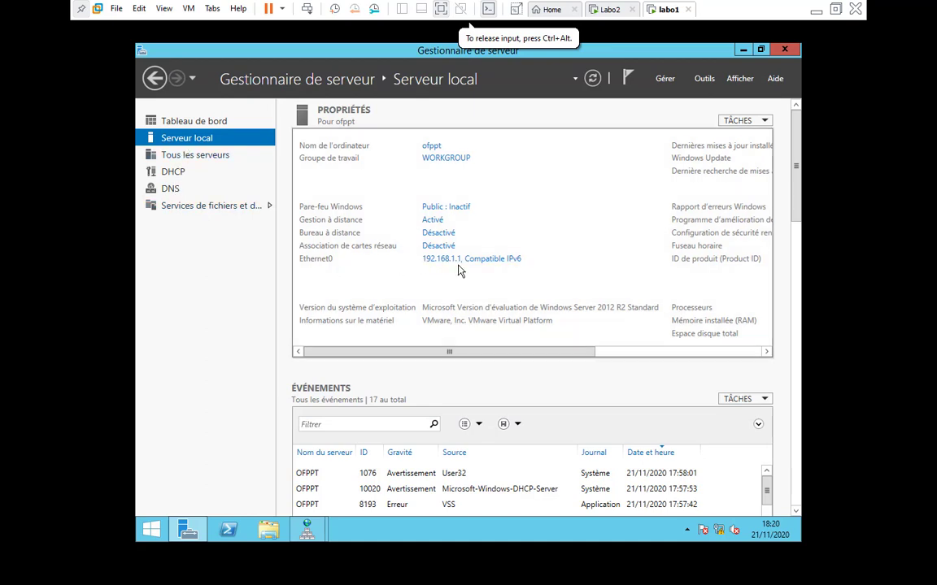
pyautogui.click(609, 9)
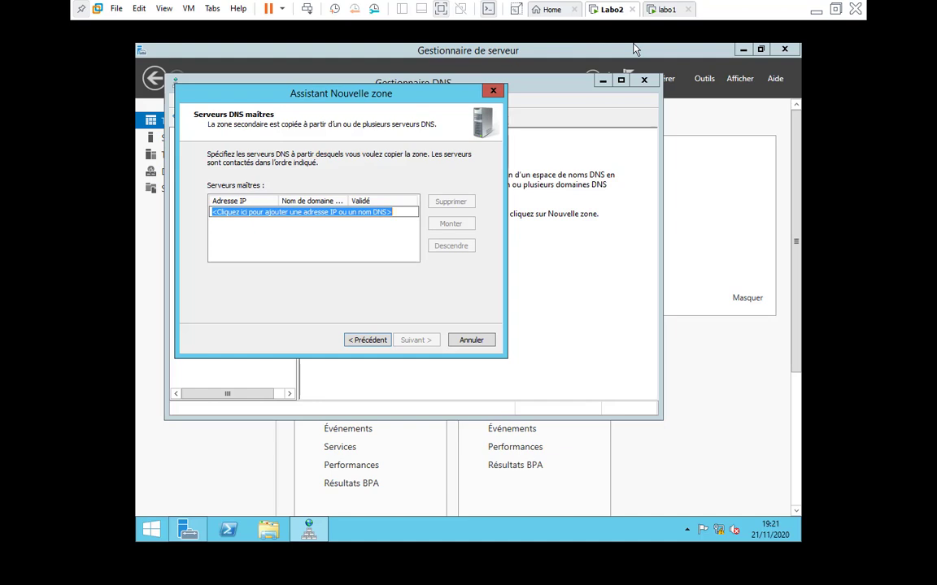
# Step: Add 192.168.1.1 as the master server for the secondary zone and finish the new zone wizard
pyautogui.click(359, 212)
pyautogui.write('19')
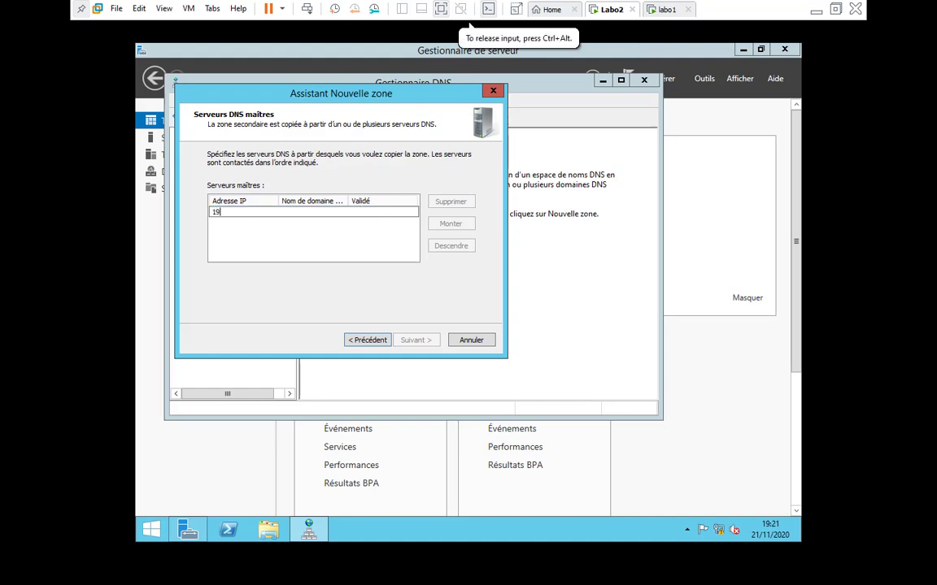
pyautogui.write('2.168.1.1')
pyautogui.press('Return')
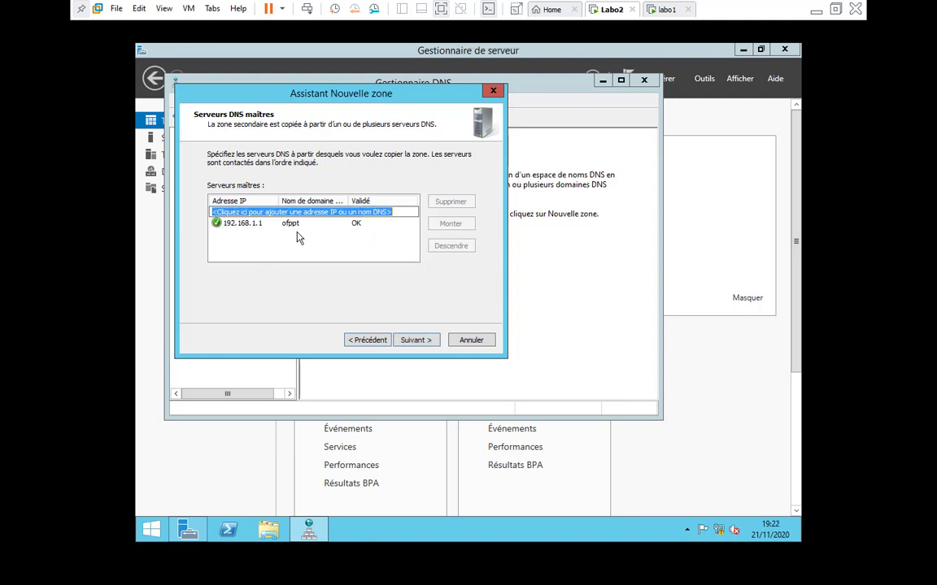
pyautogui.click(416, 340)
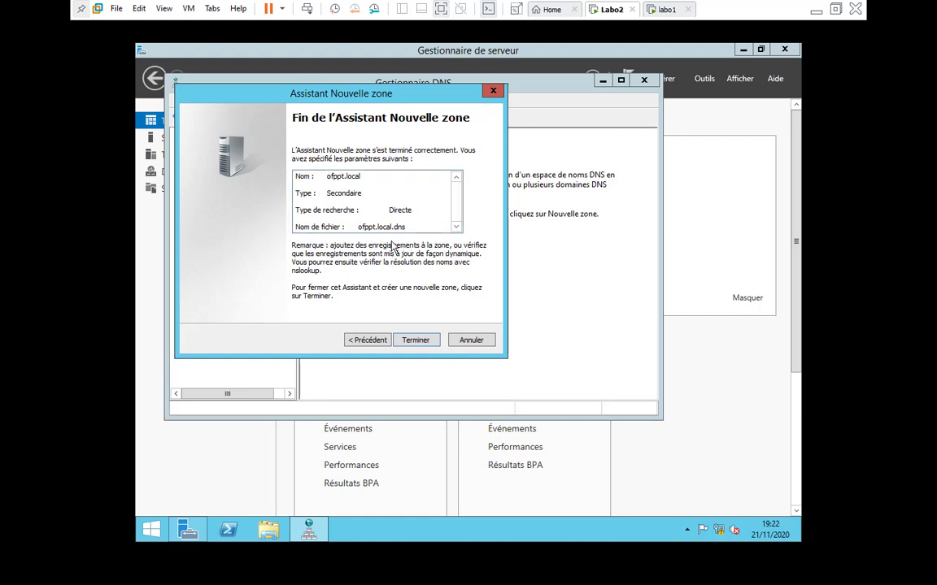
pyautogui.click(415, 340)
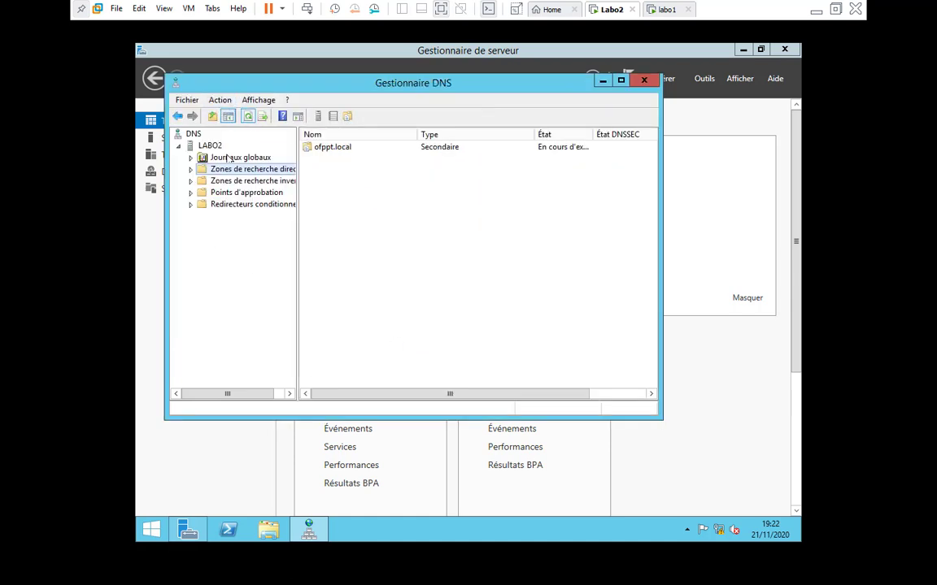
# Step: Open the ofppt.local zone on LABO2, refresh the forward lookup zones and expand them again
pyautogui.click(190, 169)
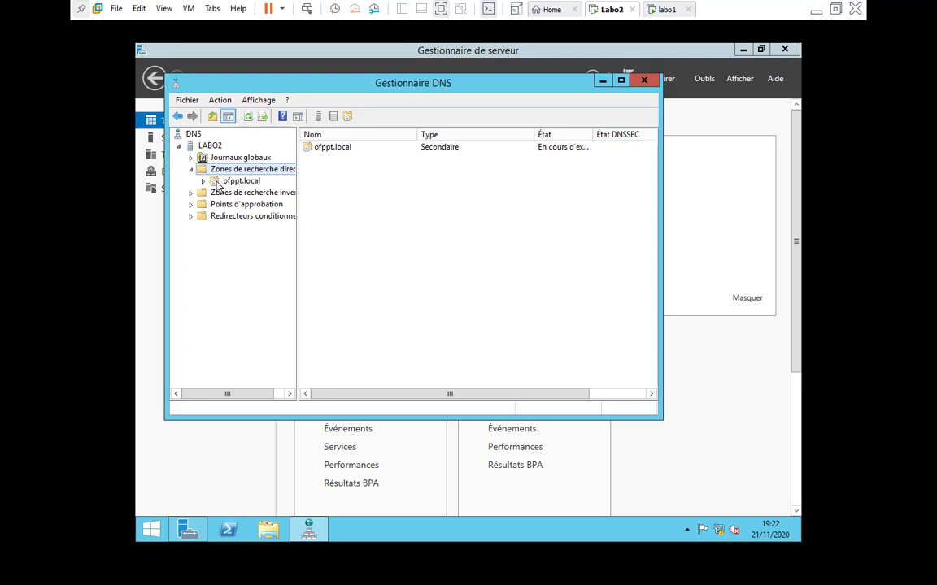
pyautogui.click(218, 183)
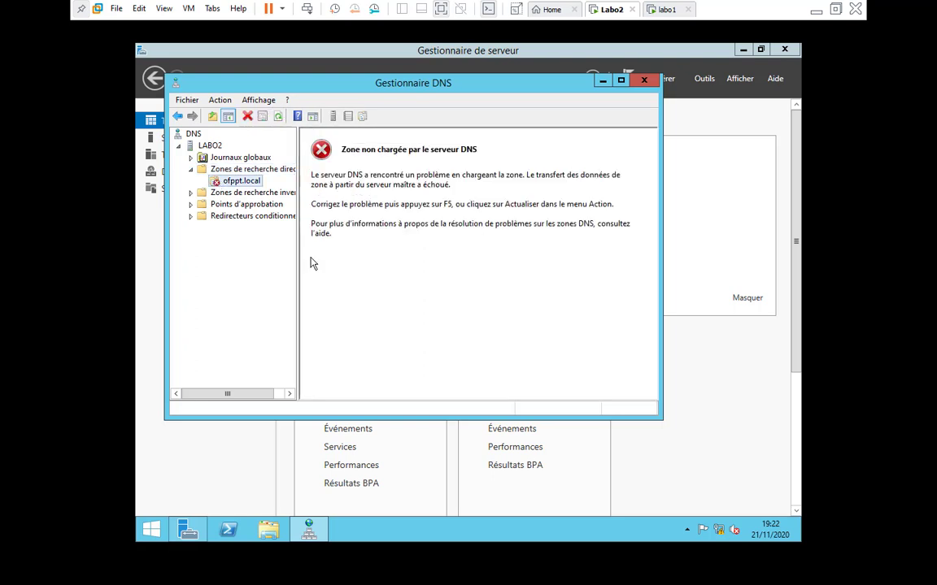
pyautogui.click(339, 296)
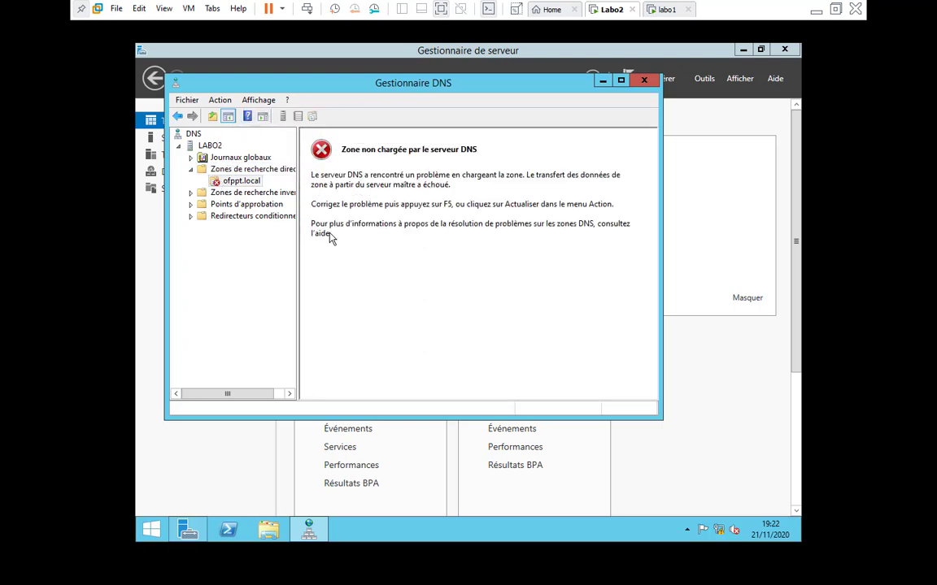
pyautogui.click(218, 182)
pyautogui.doubleClick(218, 169)
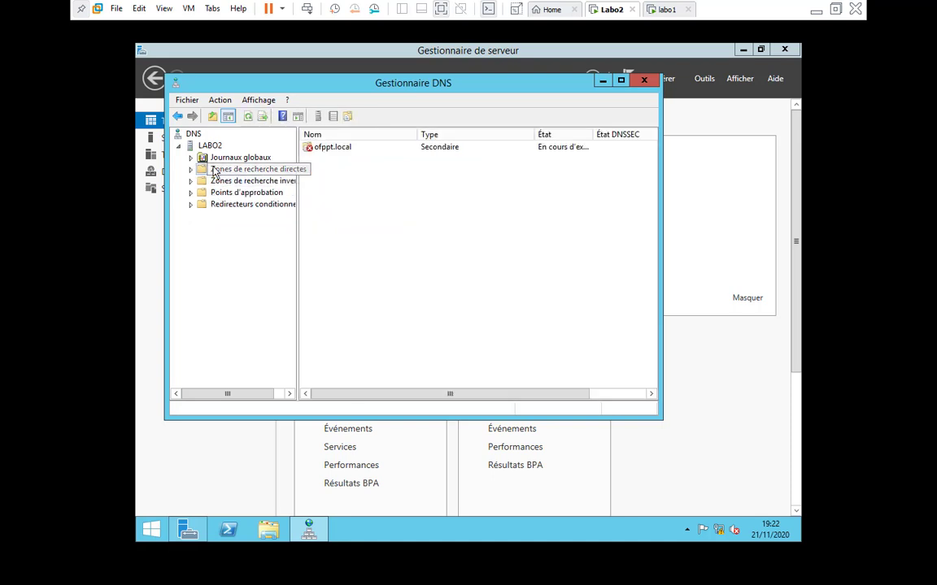
pyautogui.click(249, 119)
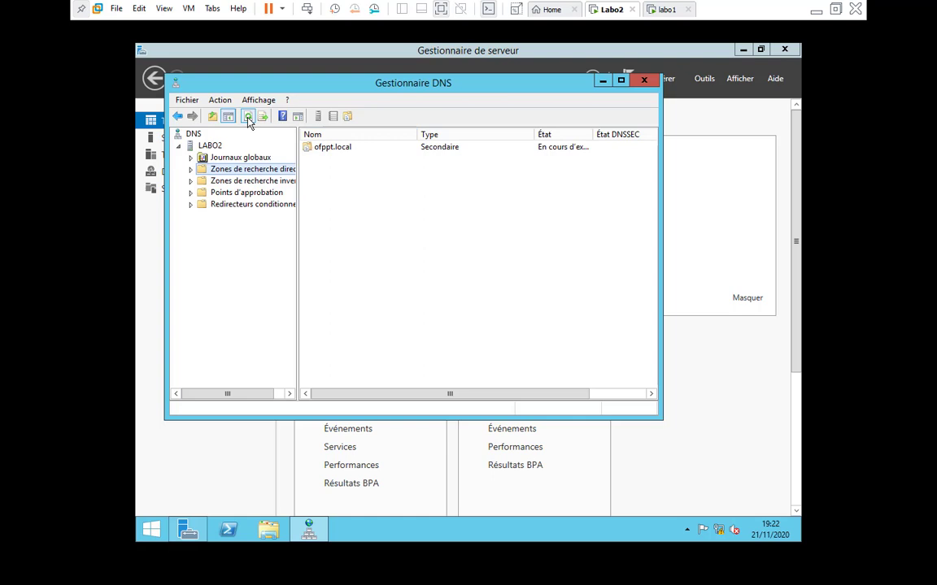
pyautogui.click(190, 170)
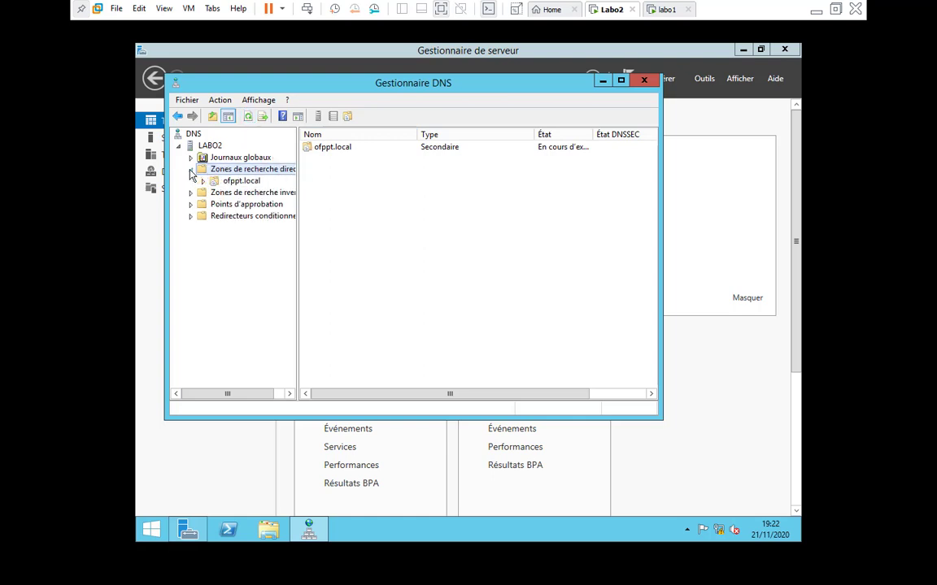
# Step: Transfer a new copy of the ofppt.local zone from the master on LABO2 and widen the DNS manager window
pyautogui.click(232, 181)
pyautogui.rightClick(232, 181)
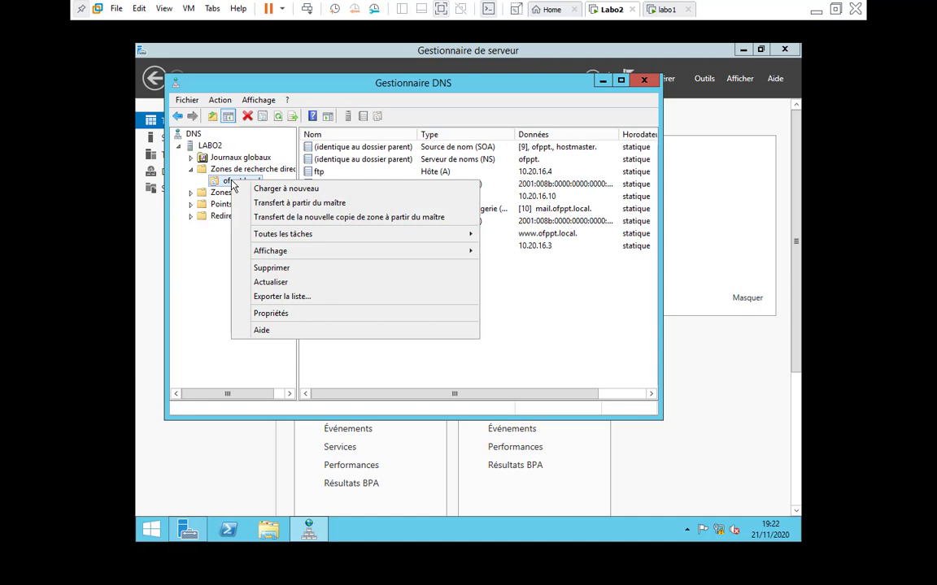
pyautogui.click(270, 217)
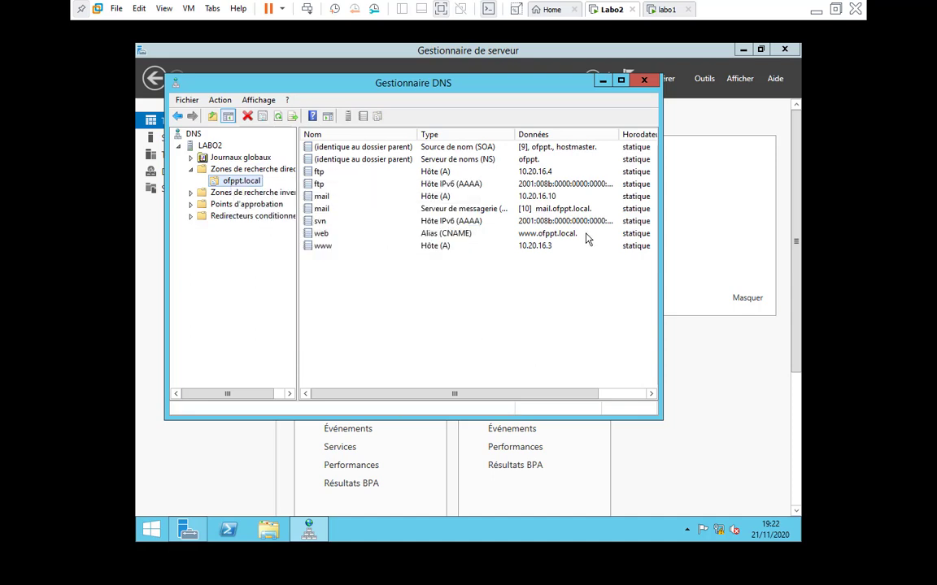
pyautogui.moveTo(660, 203); pyautogui.dragTo(712, 209)
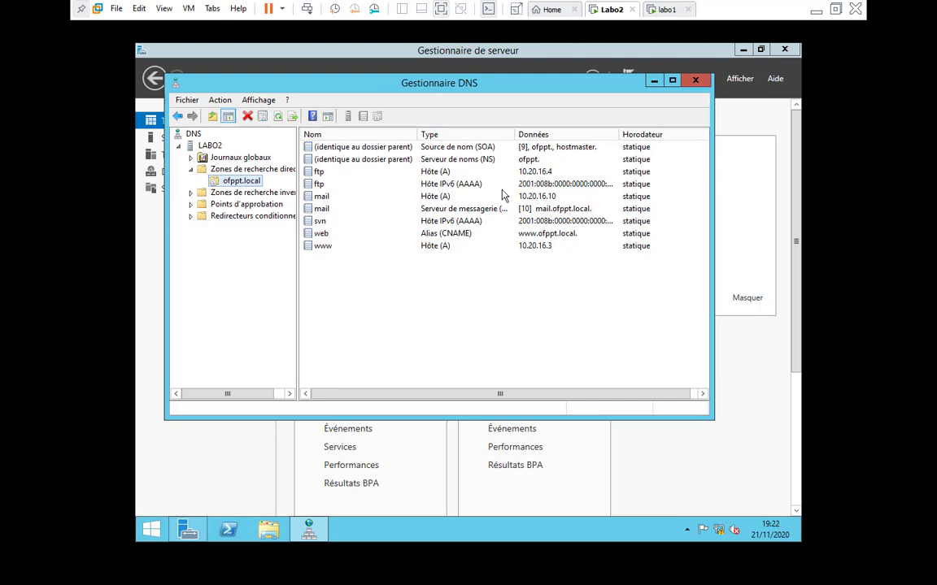
# Step: Compare the ofppt.local records in the DNS managers of labo1 and Labo2
pyautogui.click(670, 10)
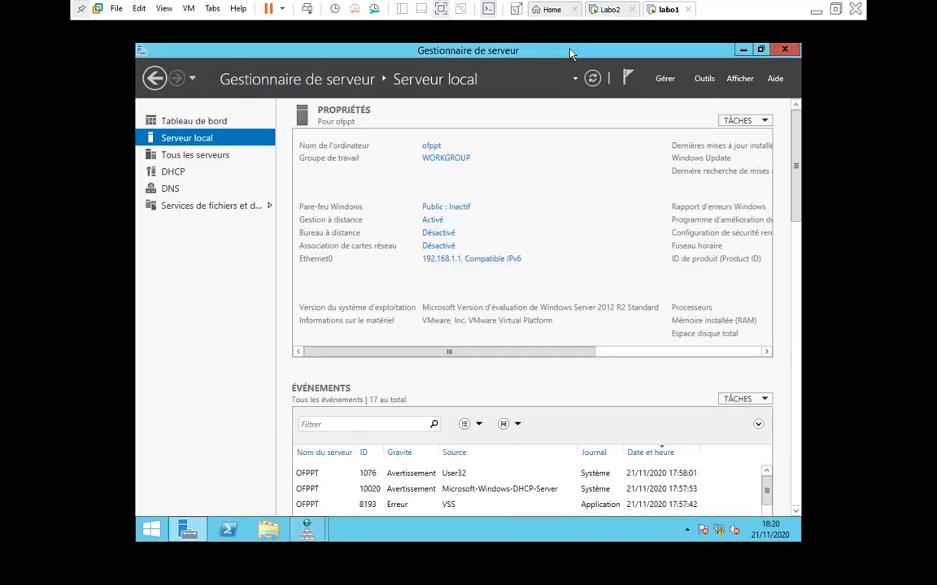
pyautogui.click(610, 10)
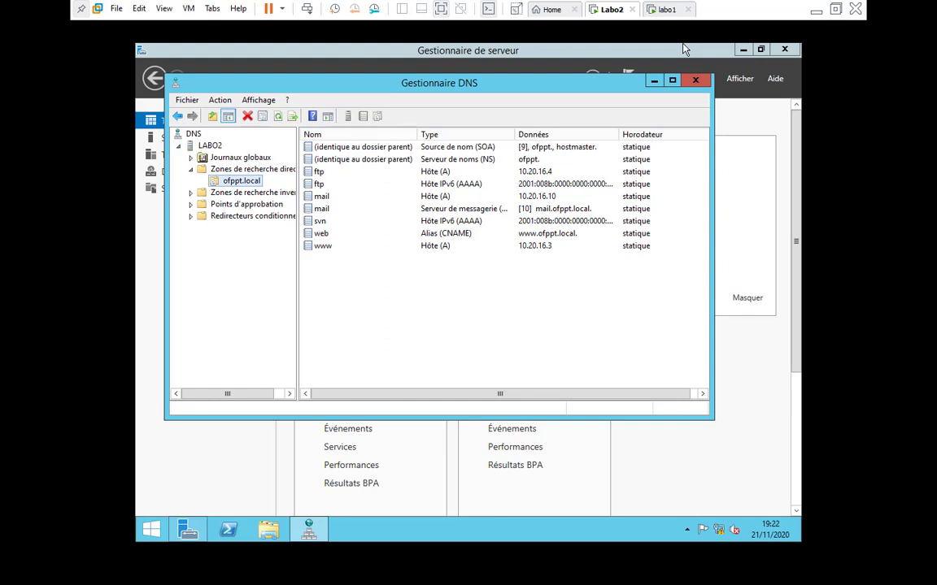
pyautogui.click(667, 10)
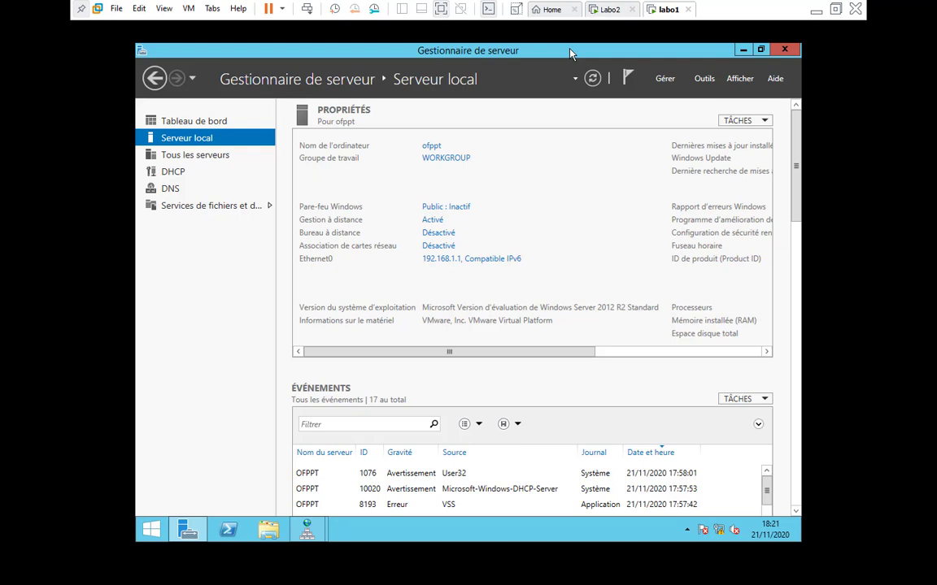
pyautogui.click(307, 530)
pyautogui.click(369, 462)
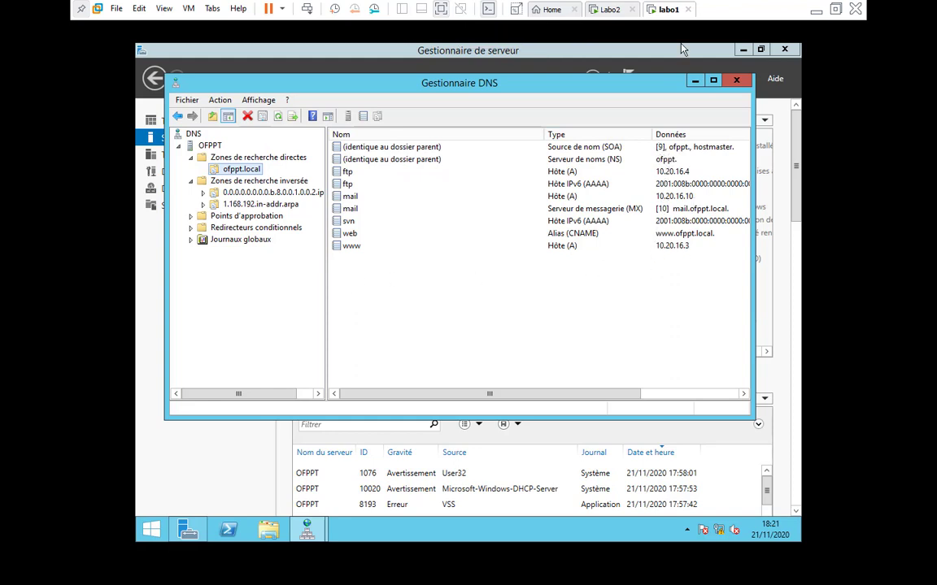
pyautogui.hotkey('ctrl', 'shift', 'Tab')
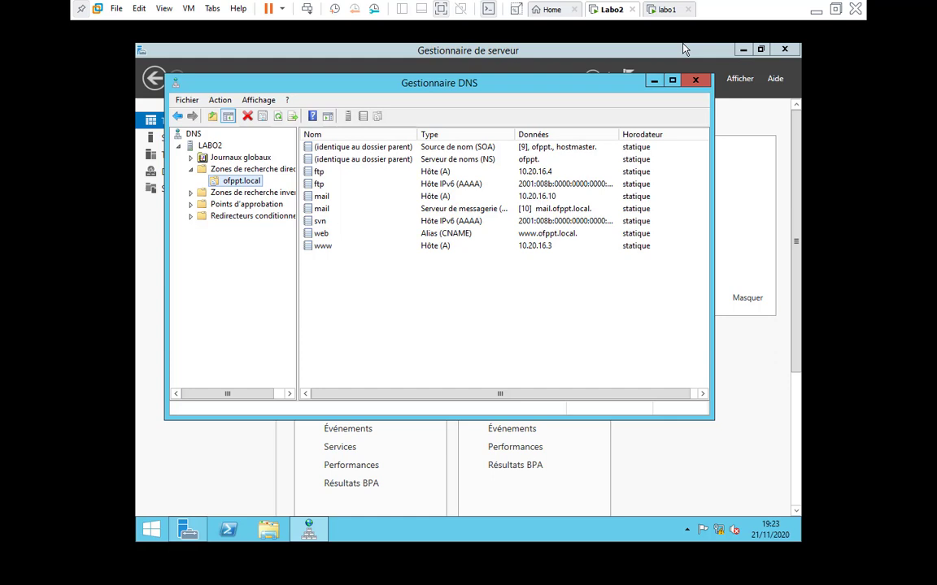
pyautogui.click(669, 9)
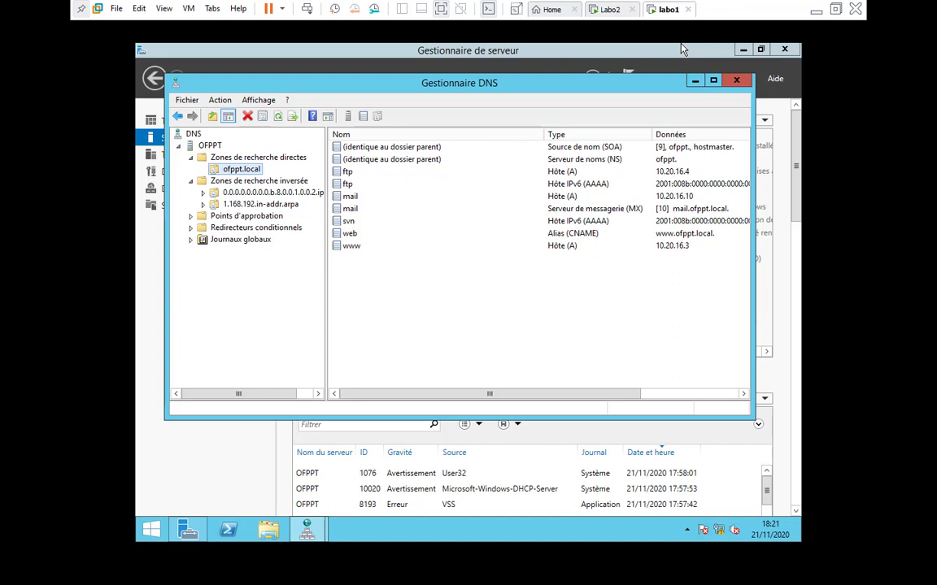
pyautogui.hotkey('ctrl', 'shift', 'Tab')
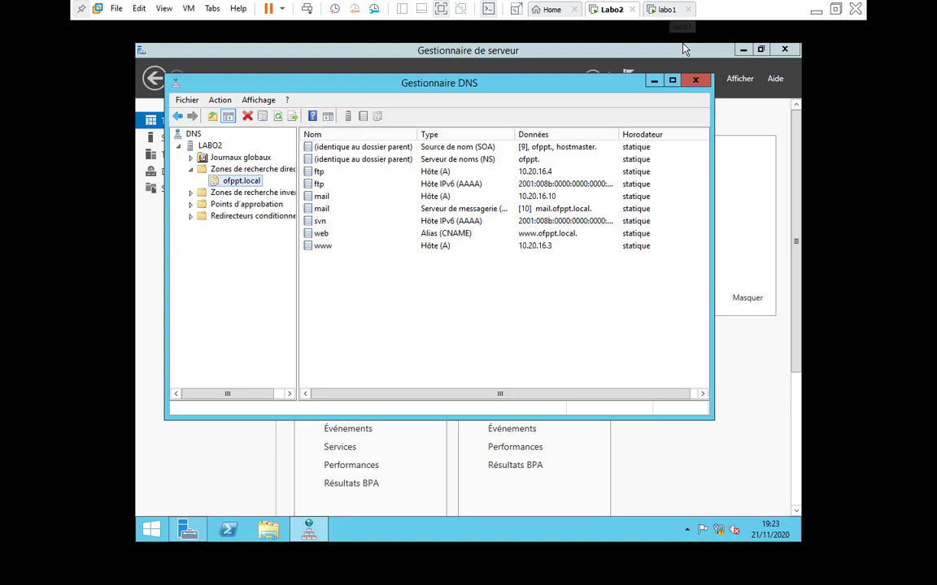
pyautogui.hotkey('ctrl', 'Tab')
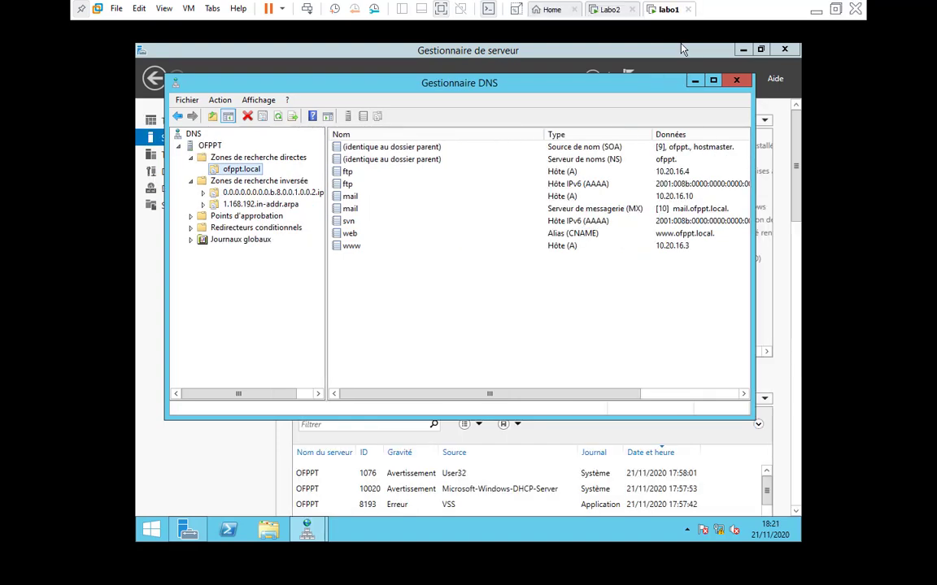